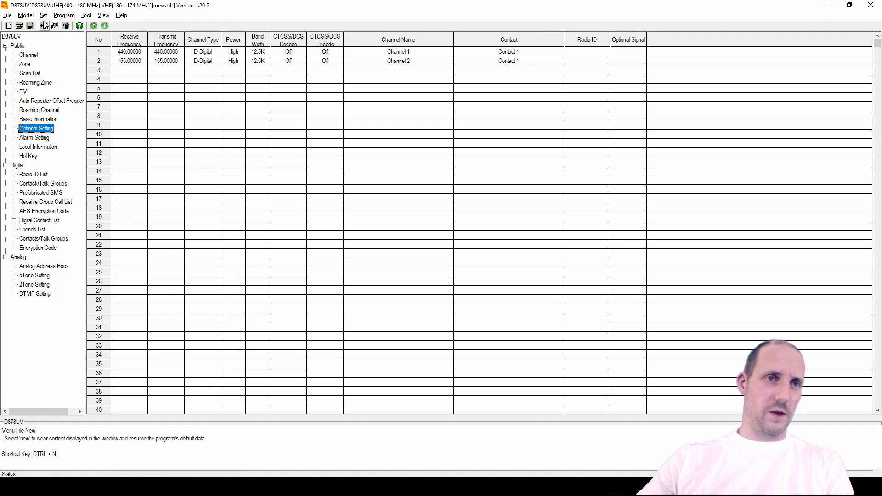
Step: Read only the Other Data from the radio, discarding the unsaved changes in the current codeplug
click(44, 26)
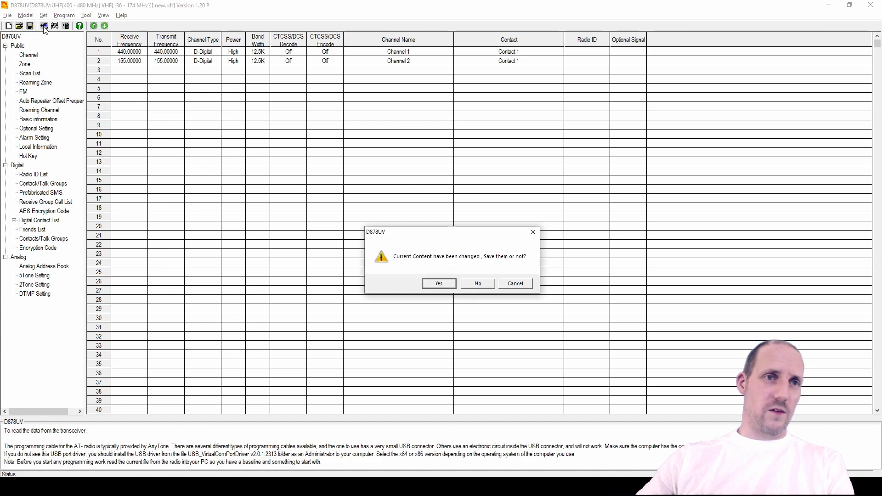
click(479, 285)
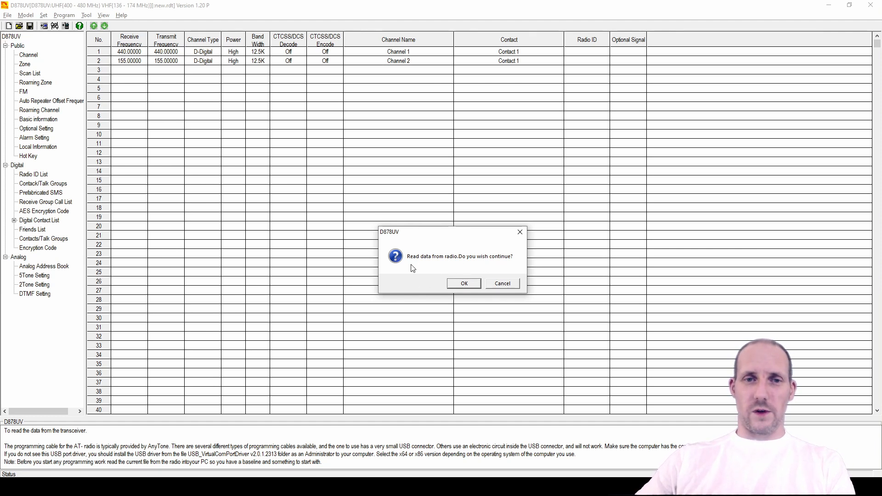
click(460, 284)
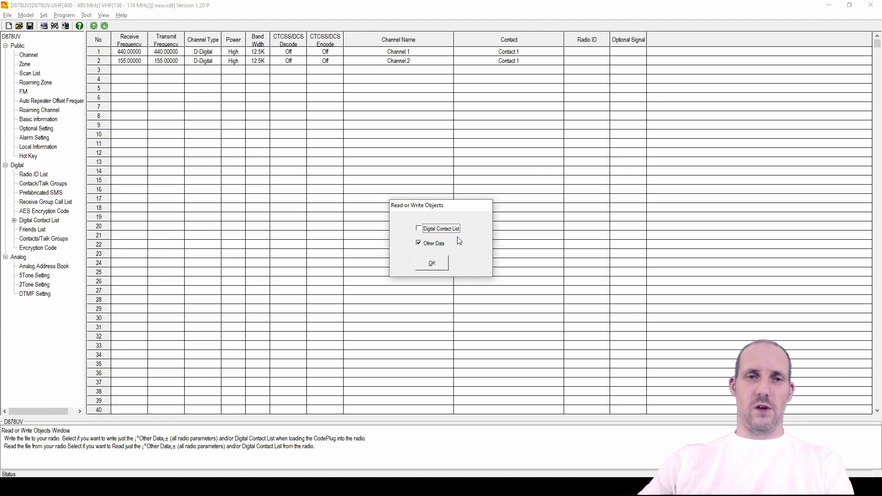
click(437, 266)
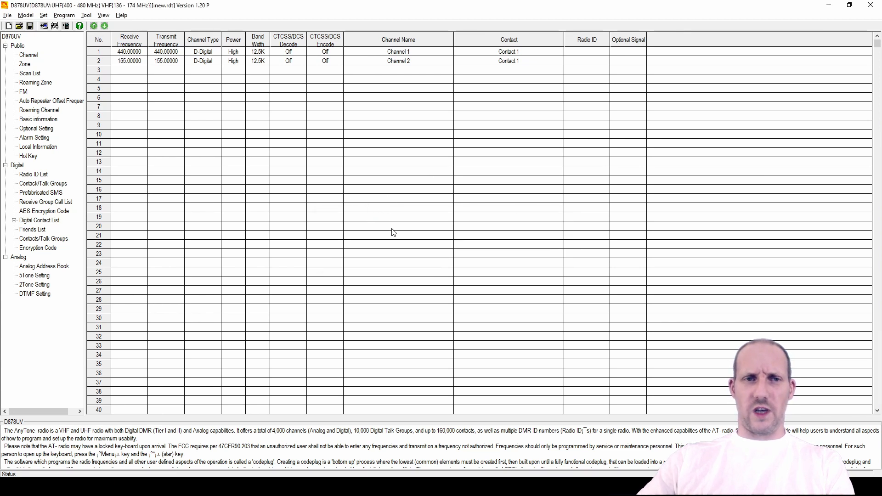
click(465, 280)
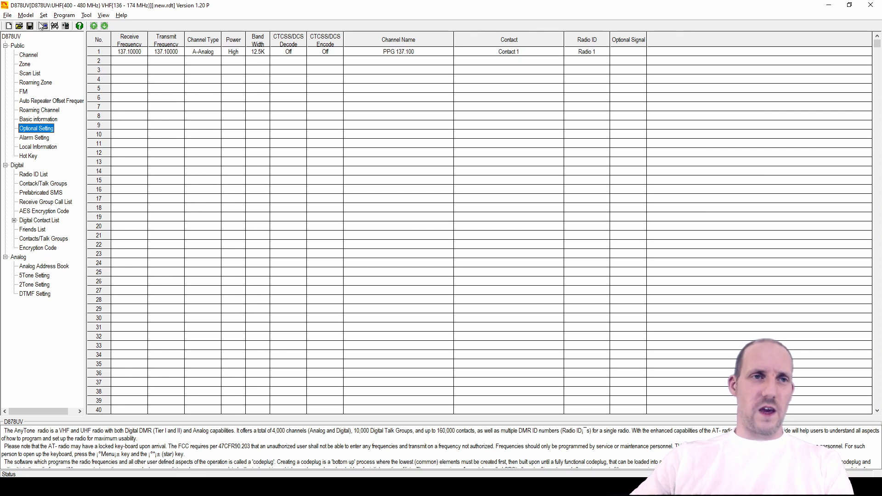
click(8, 16)
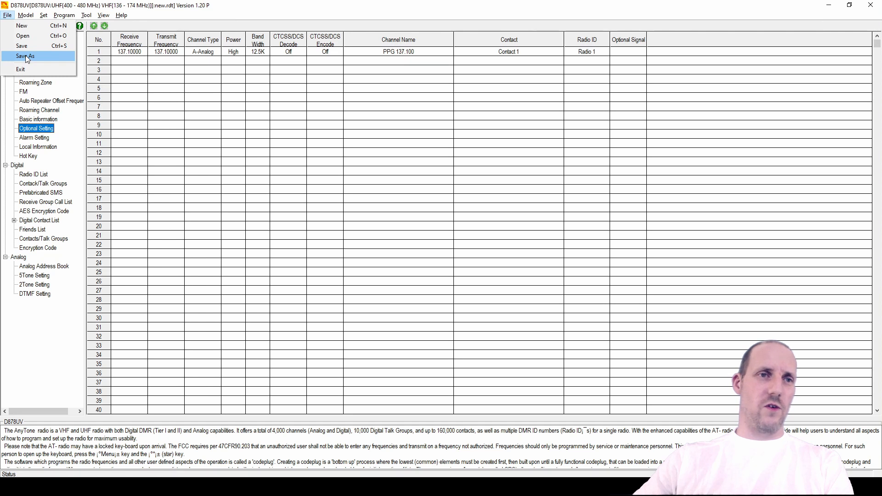
click(238, 9)
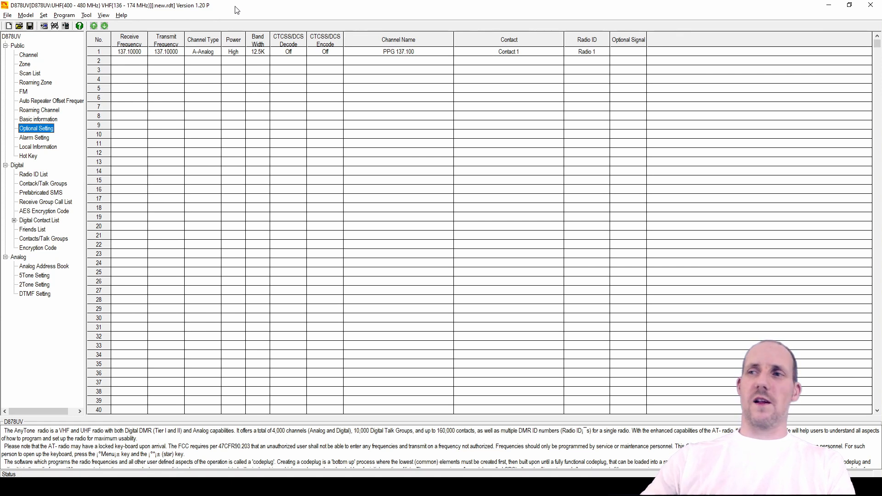
Step: Start a new codeplug with default data, without saving the current content
click(9, 26)
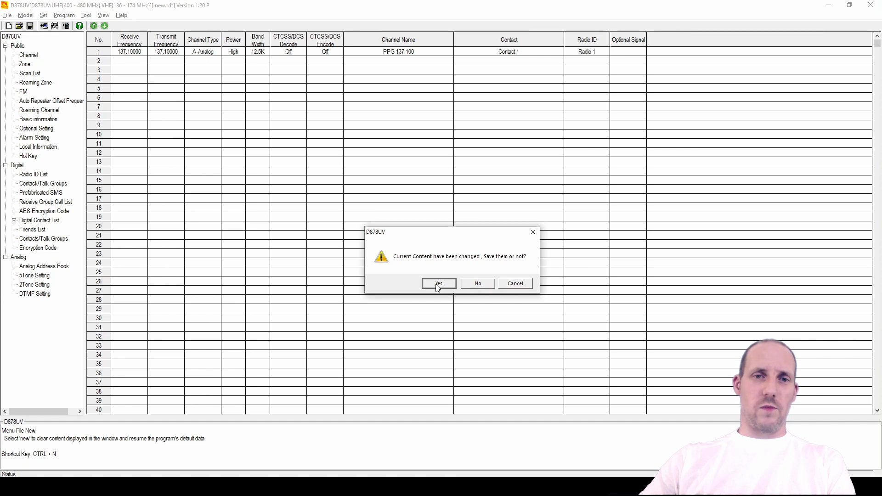
click(486, 283)
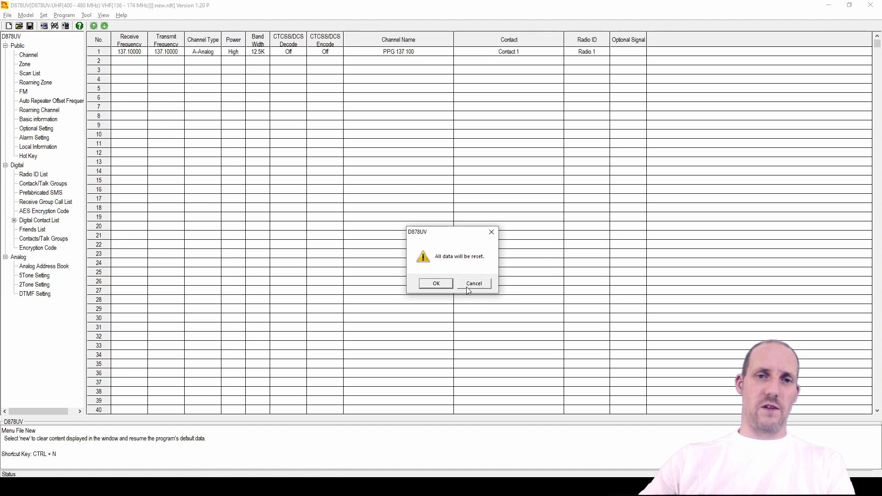
click(435, 283)
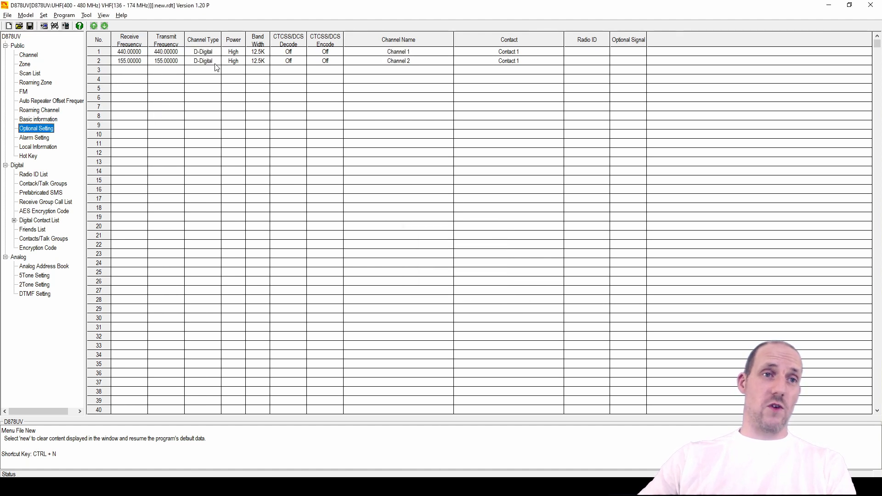
Step: Open the codeplug file Mr2web_PPG_2021-01-13_1.rdt from the DATA folder without saving the current one
click(19, 27)
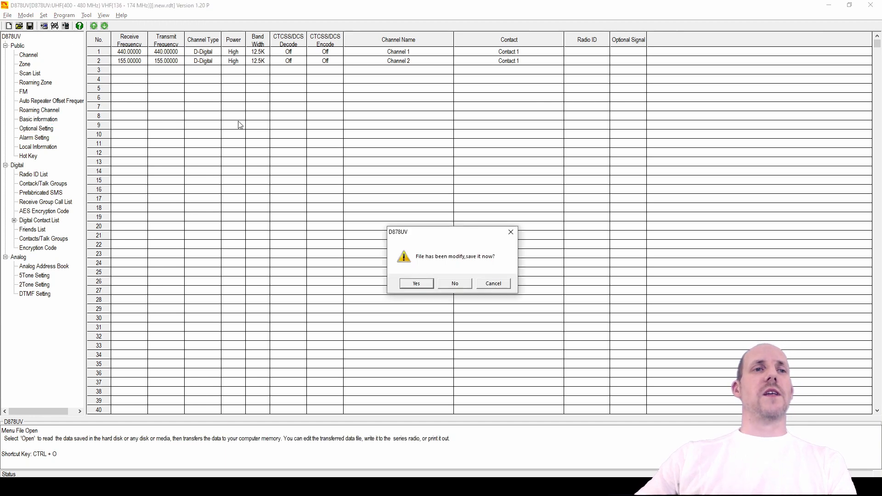
click(450, 288)
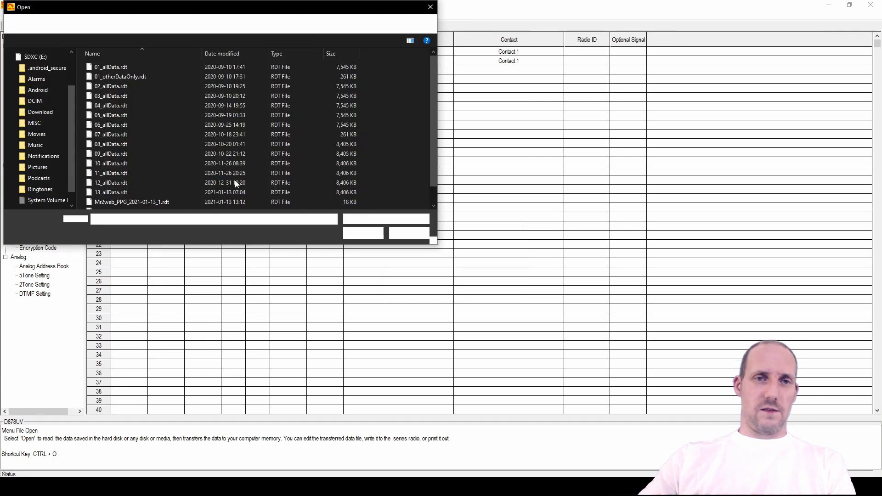
scroll(154, 193, down, 1)
click(142, 186)
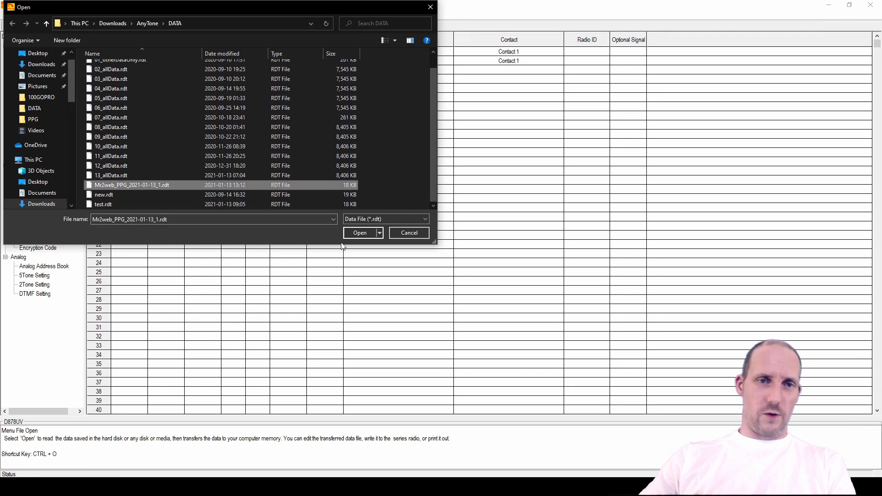
click(359, 232)
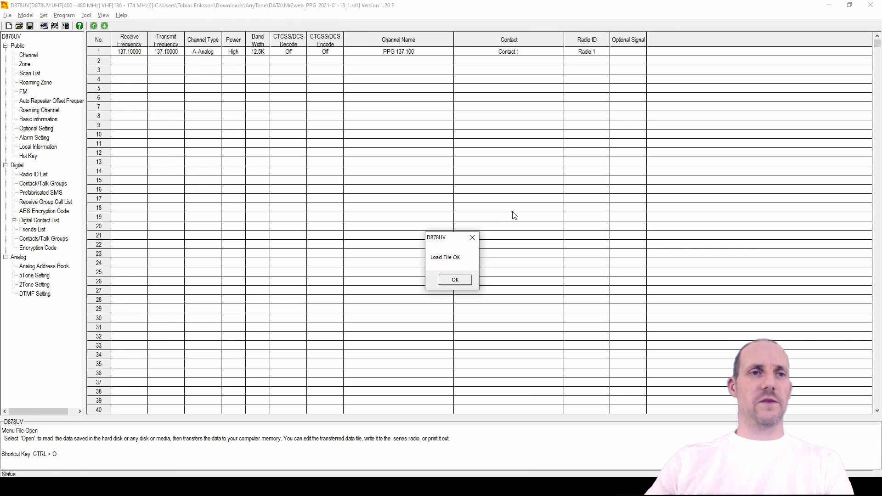
click(451, 280)
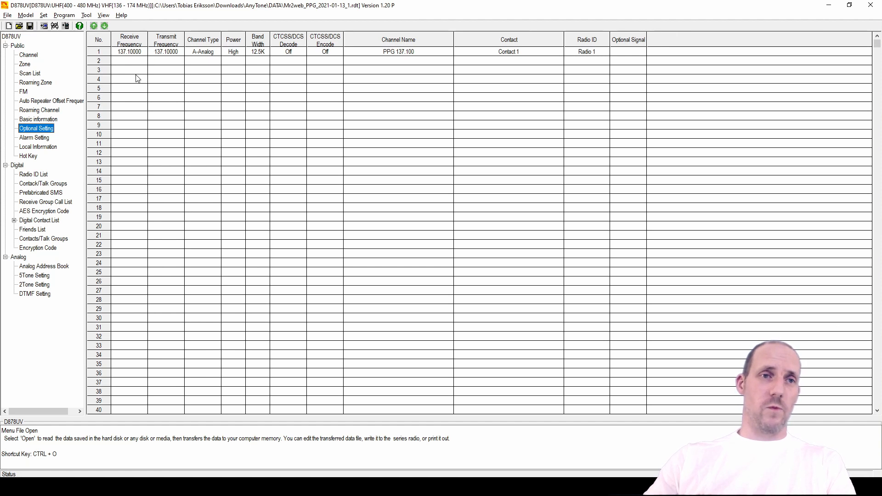
Step: Create a channel in row 2 of the channel list named Test 1, with receive and transmit frequencies of 137.1 MHz
click(35, 56)
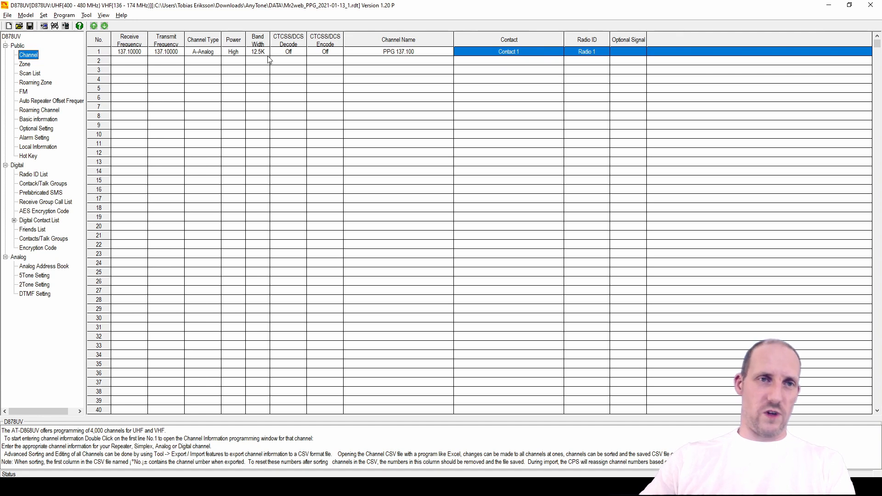
double_click(129, 64)
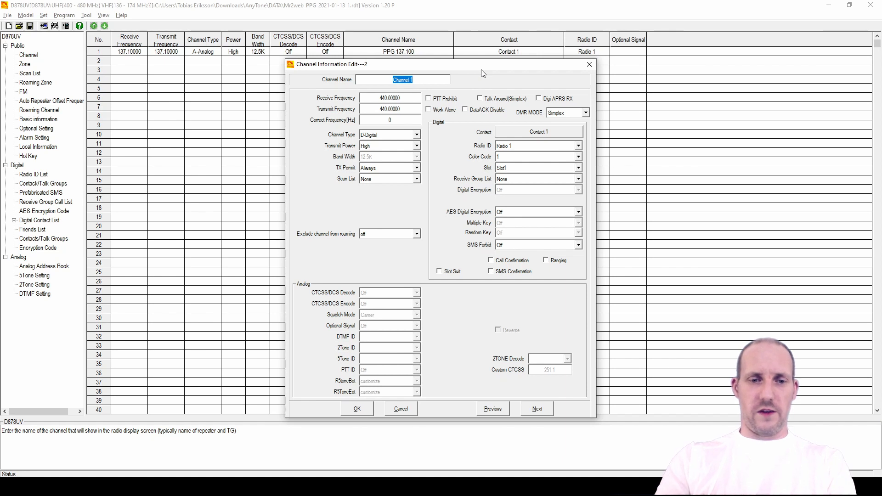
text(Tes)
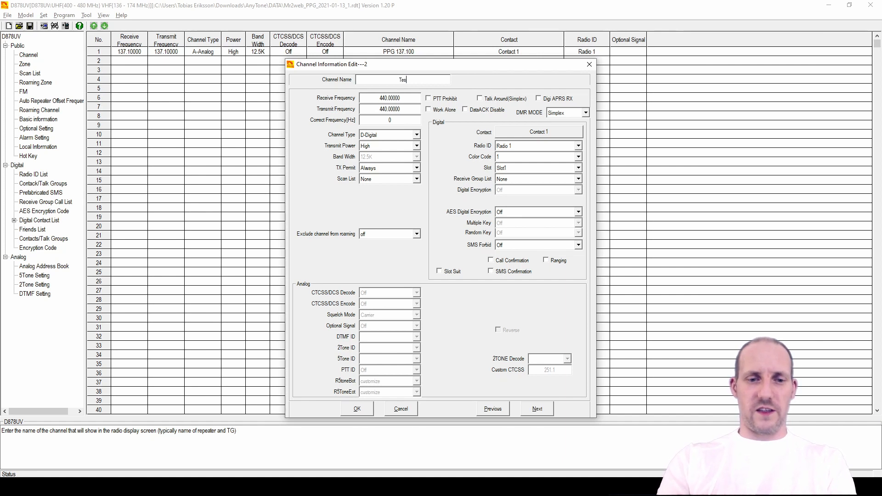
text(t 1)
key(Tab)
text(137.1)
key(Tab)
text(137.1)
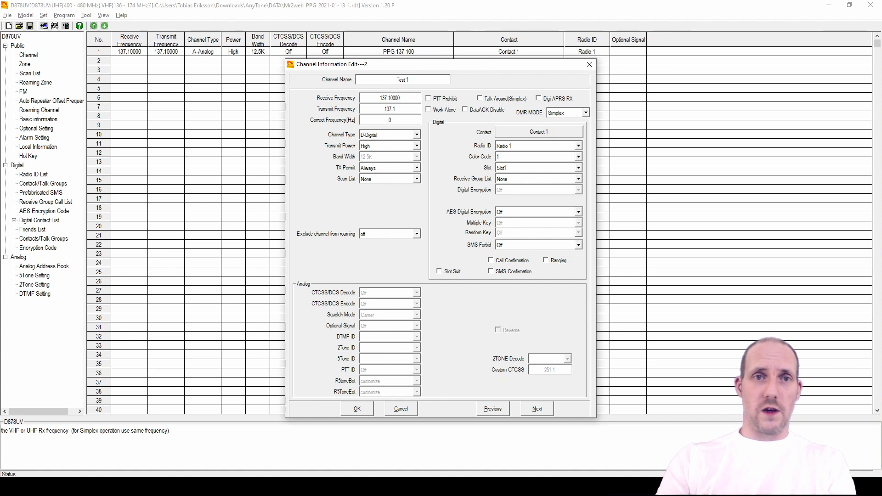
key(Tab)
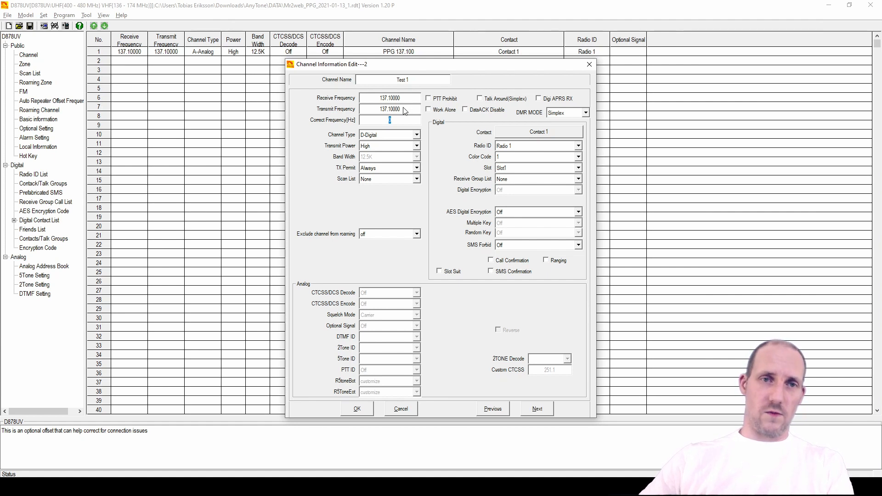
Step: Set the Test 1 channel's type to A-Analog with High transmit power and accept the channel
click(415, 135)
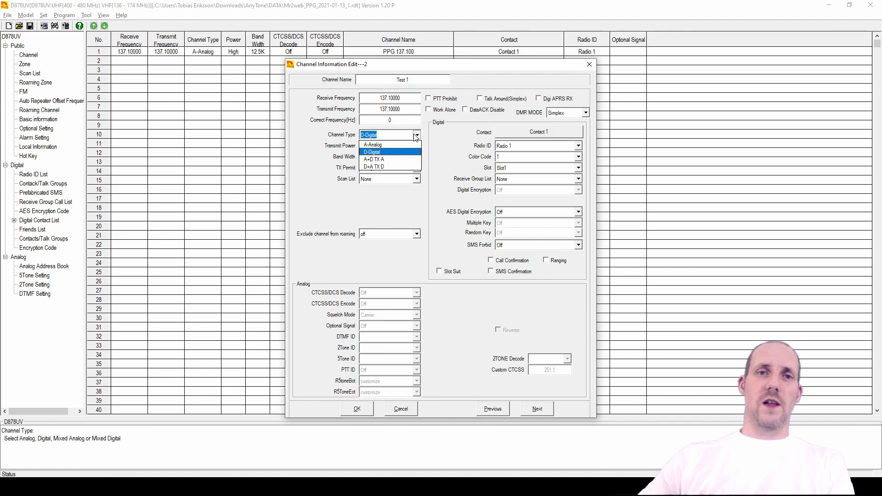
click(381, 142)
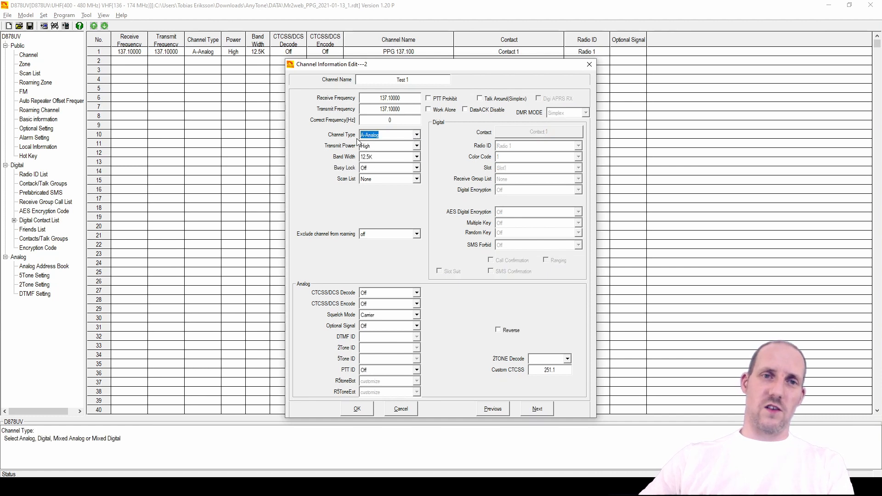
click(418, 147)
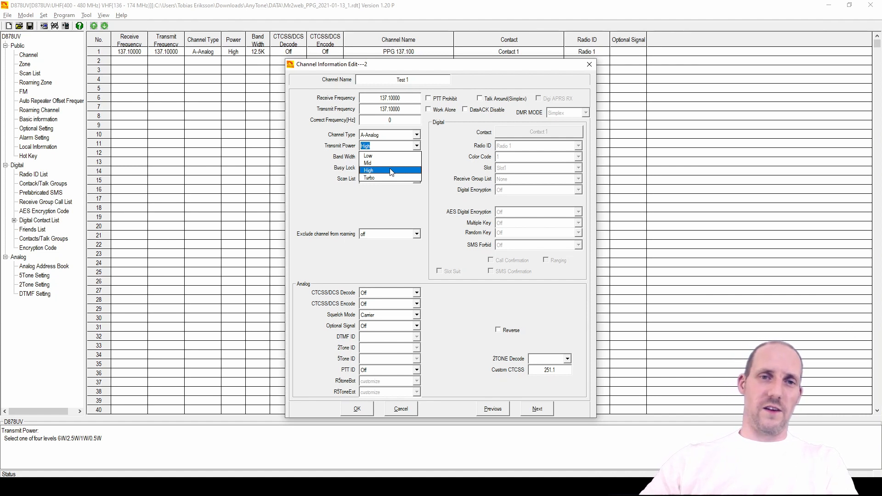
click(392, 170)
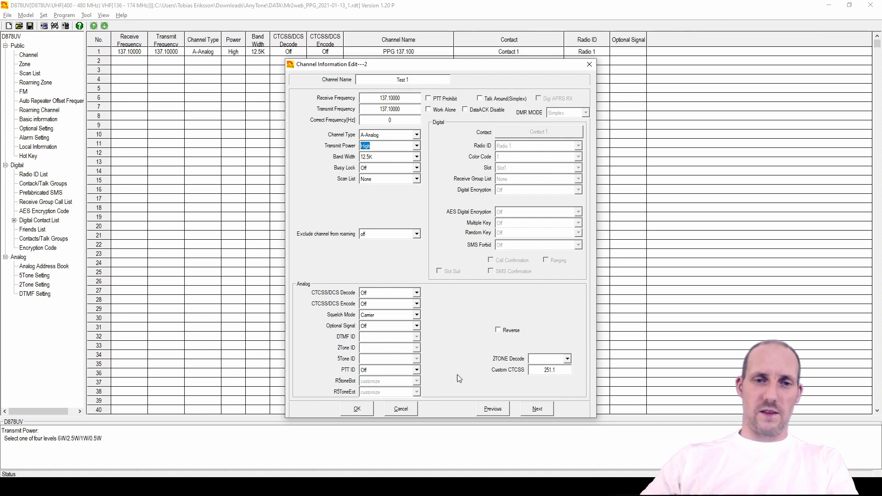
click(357, 409)
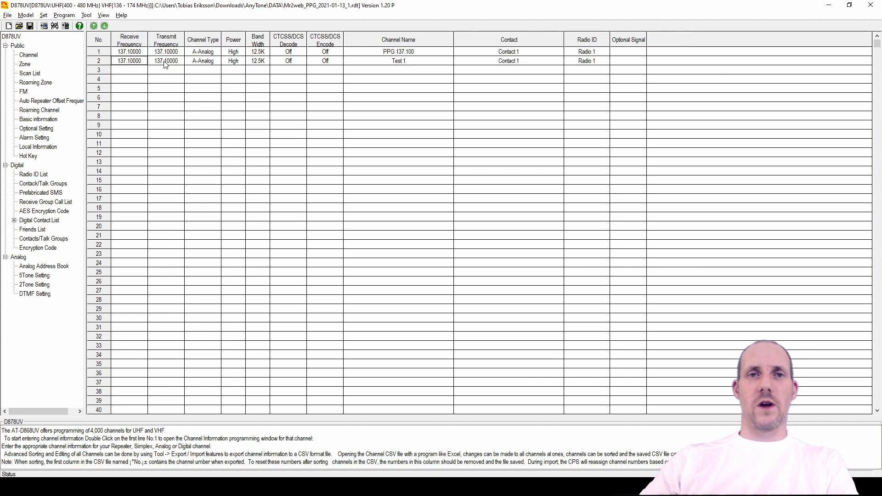
Step: Add the Test 1 channel to the members of the PPG zone
click(25, 65)
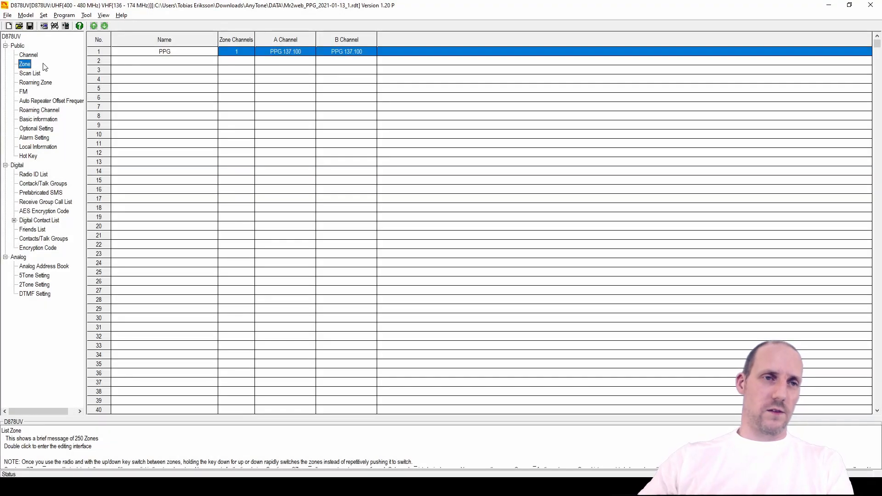
double_click(167, 52)
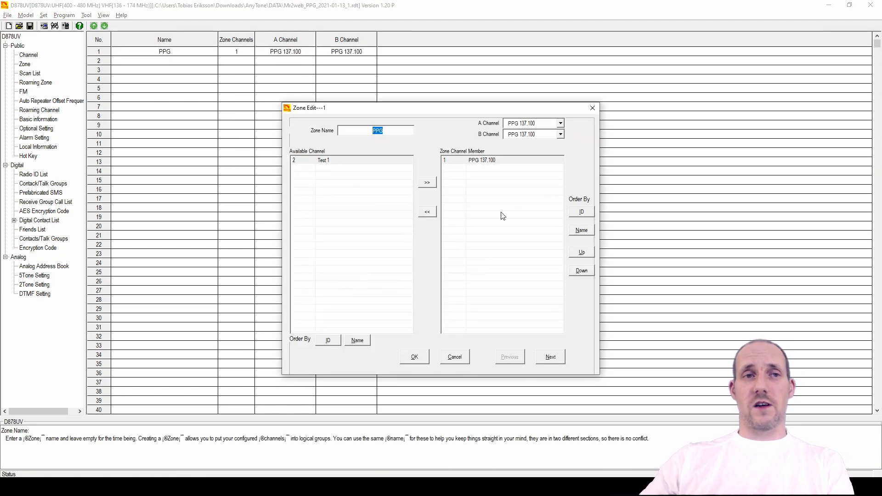
click(337, 165)
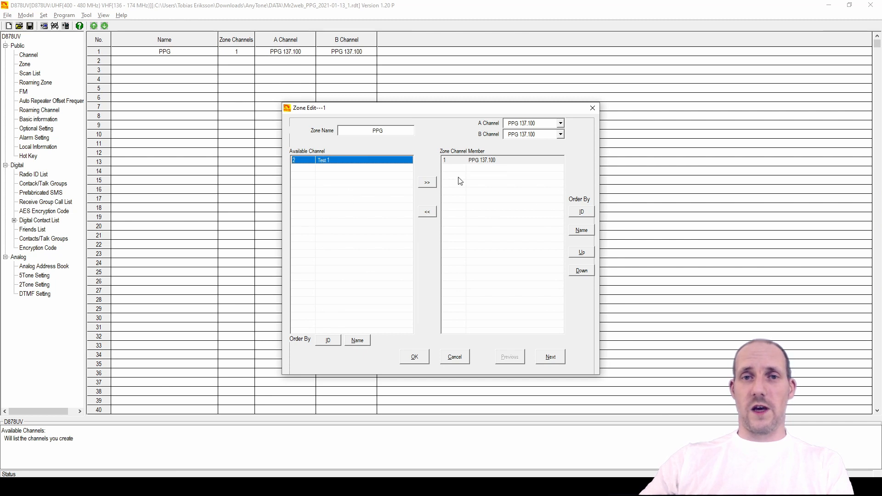
click(428, 183)
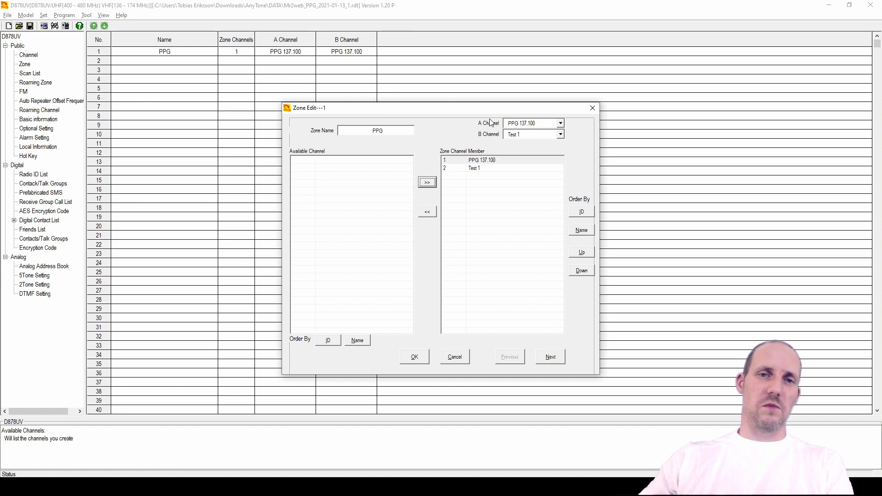
click(414, 358)
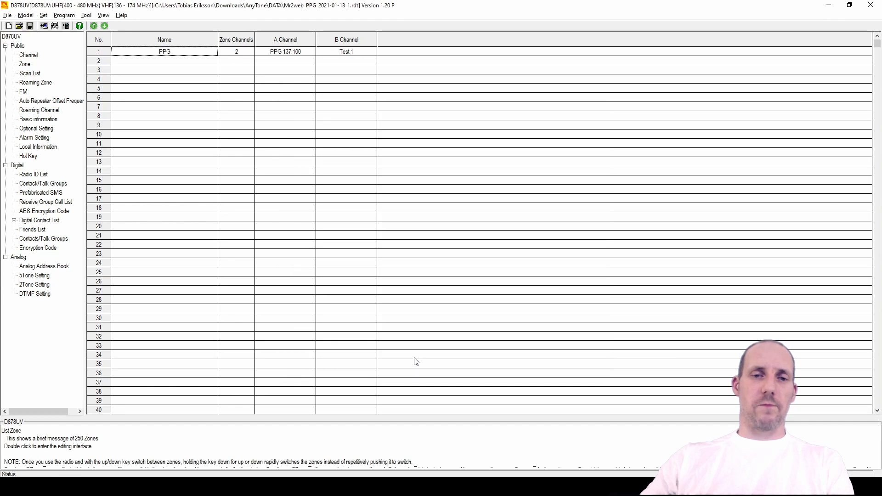
Step: Add the Test 1 channel to the members of the PPG scan list
click(32, 74)
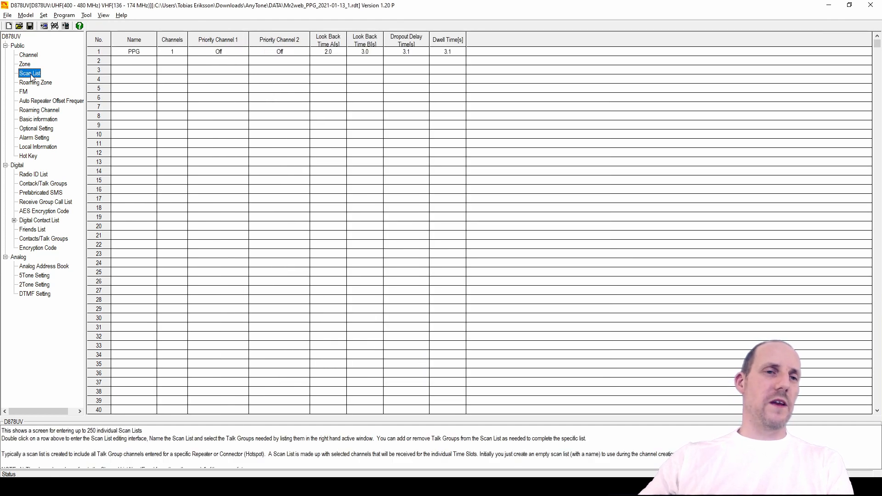
double_click(133, 51)
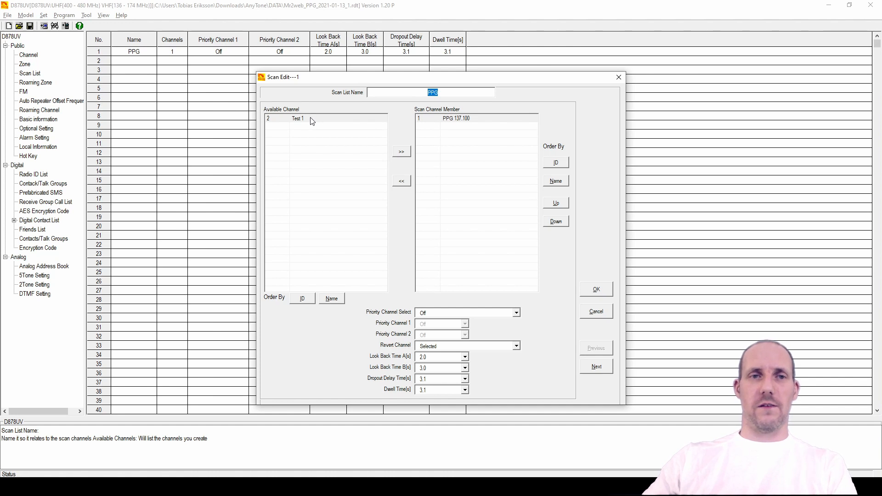
click(312, 120)
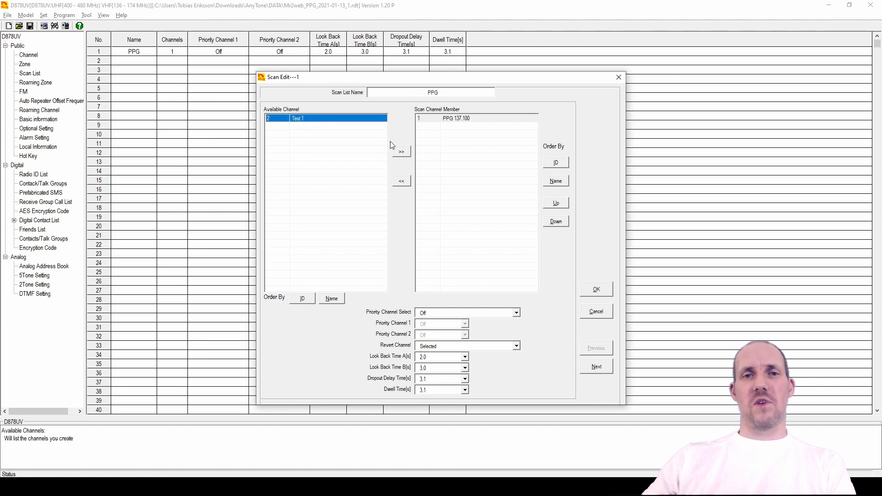
click(401, 152)
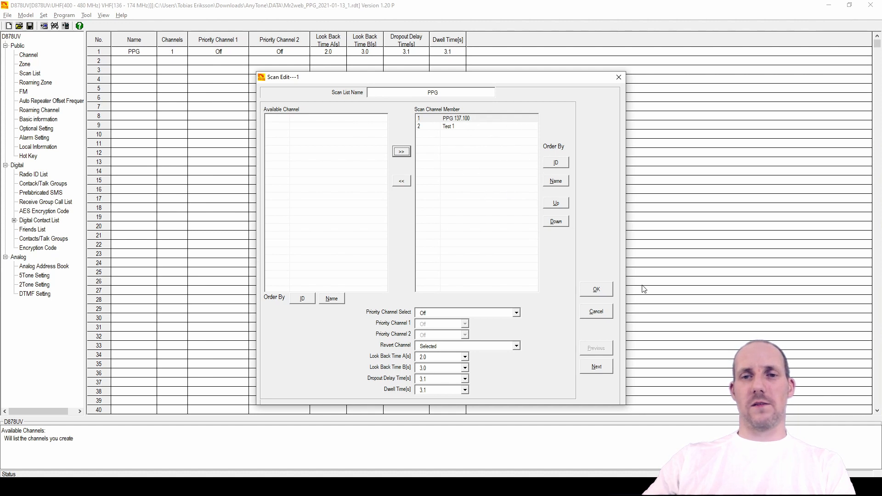
click(602, 289)
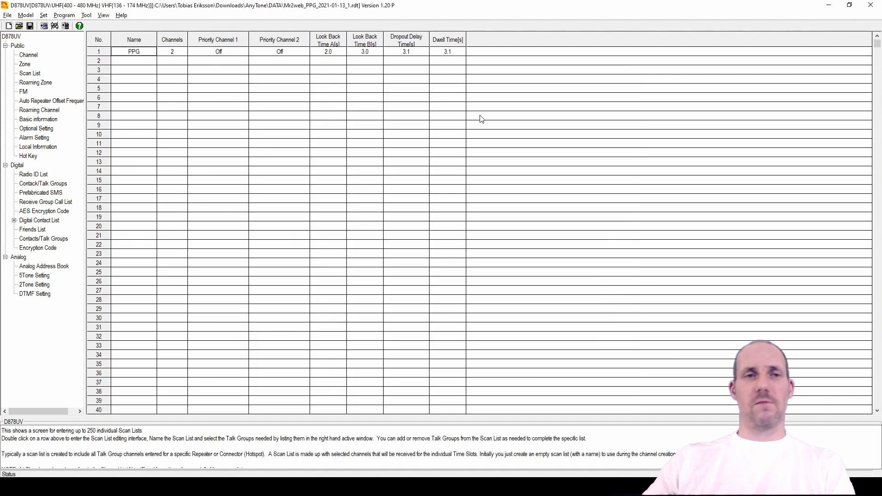
Step: Review the Test 1 additions in the channel list, the zone list and the scan list
click(30, 55)
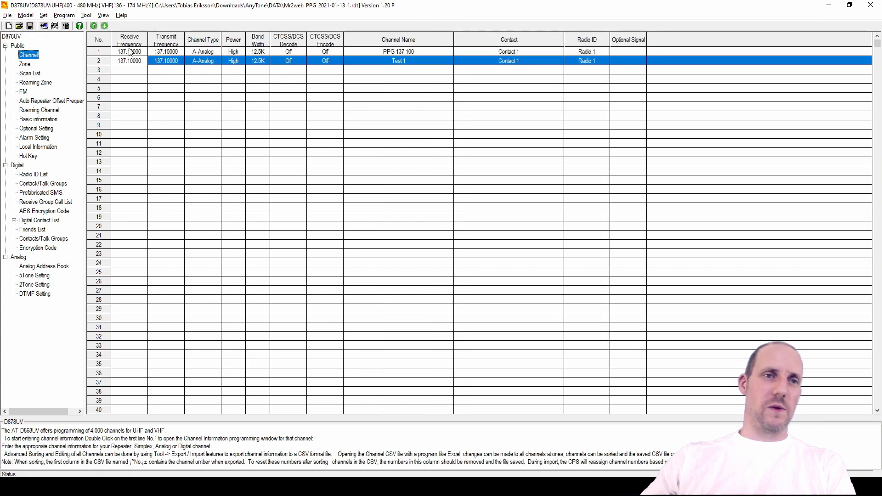
click(28, 64)
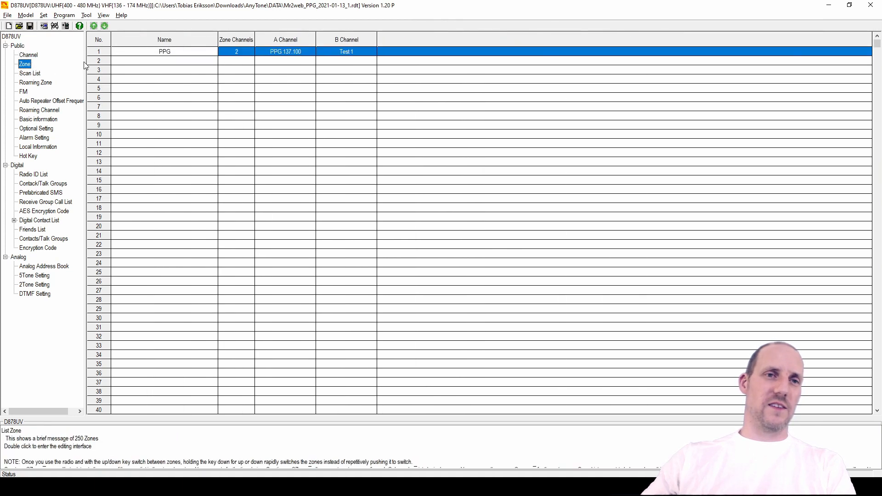
click(28, 75)
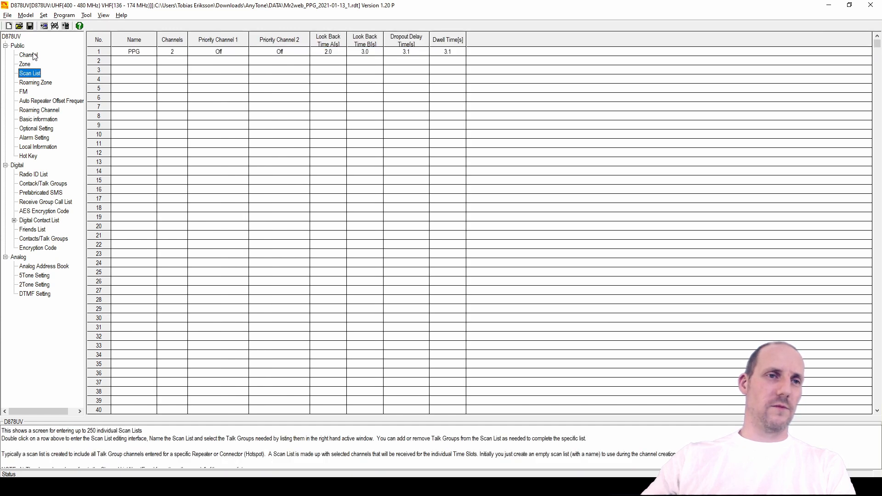
click(34, 56)
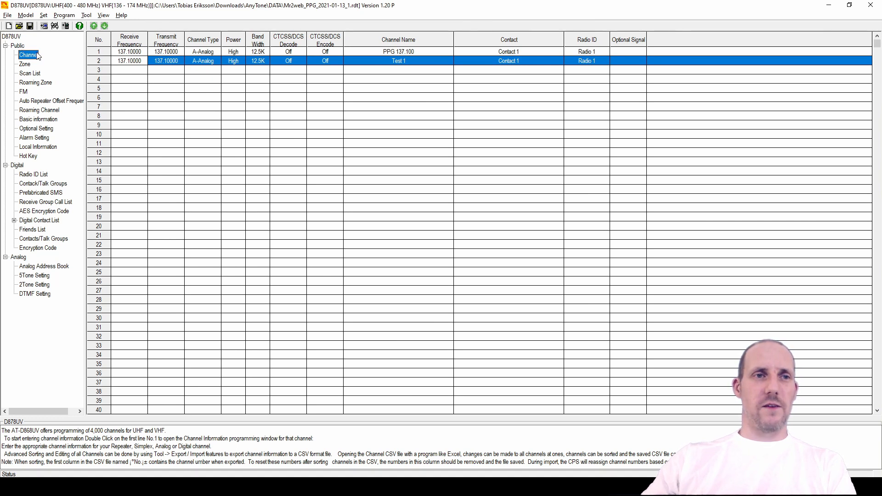
Step: Review the radio's key function assignments in the optional settings and accept the settings
click(47, 129)
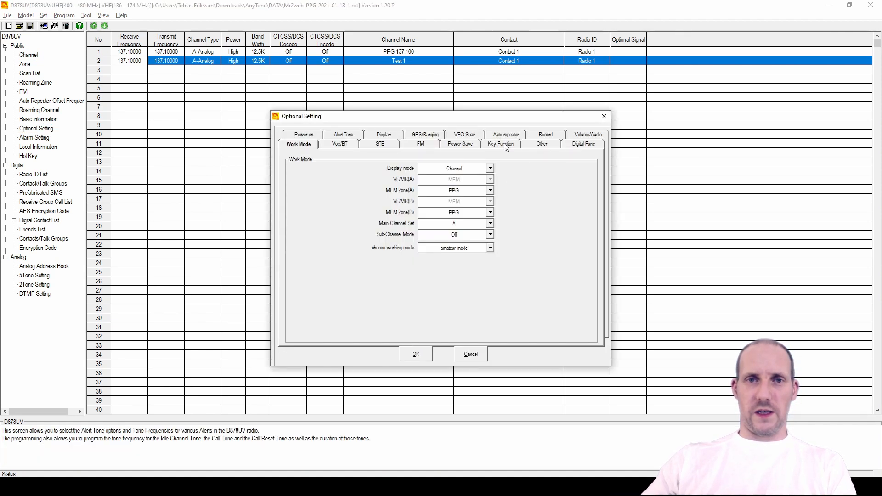
click(506, 146)
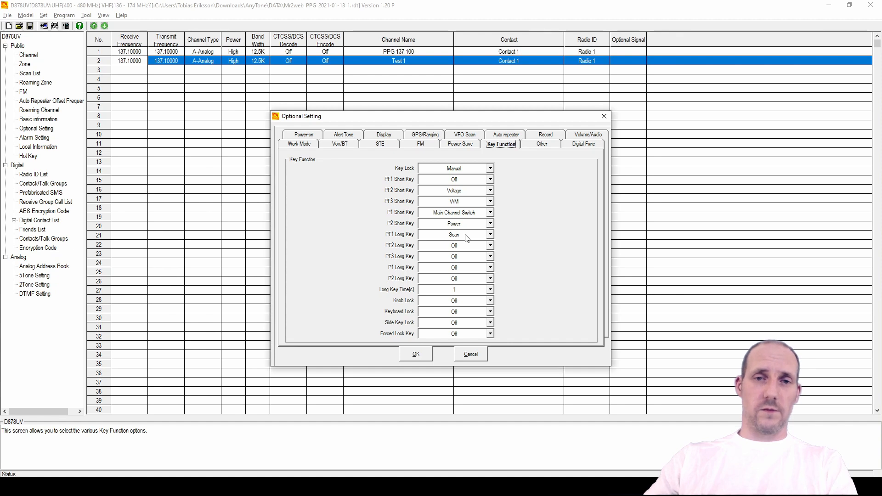
click(418, 356)
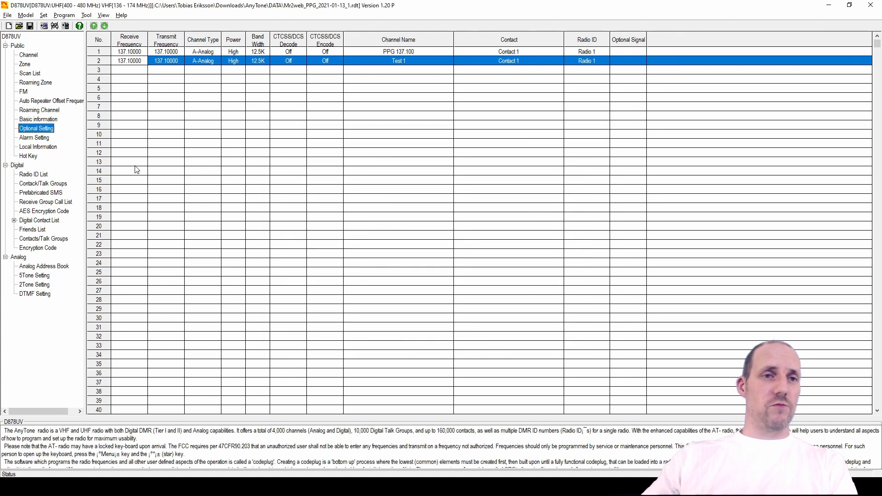
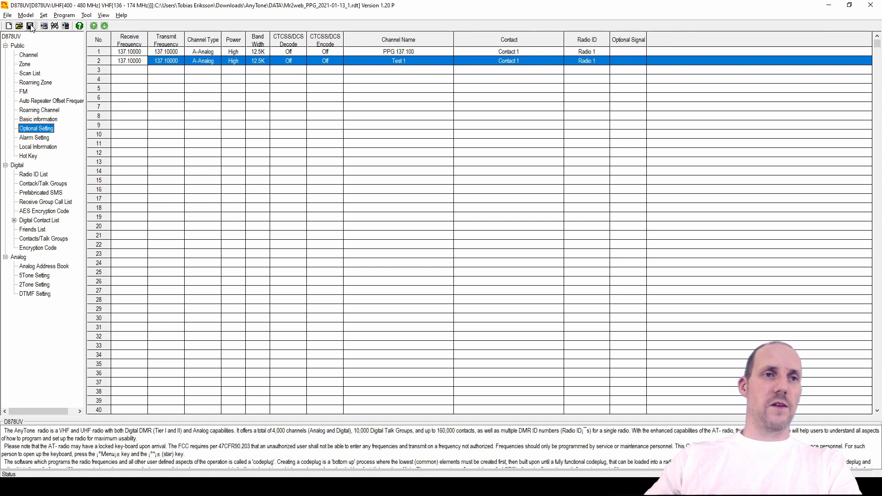
Step: Save the codeplug, overwriting the existing file Mr2web_PPG_2021-01-13_1.rdt
click(31, 27)
click(467, 285)
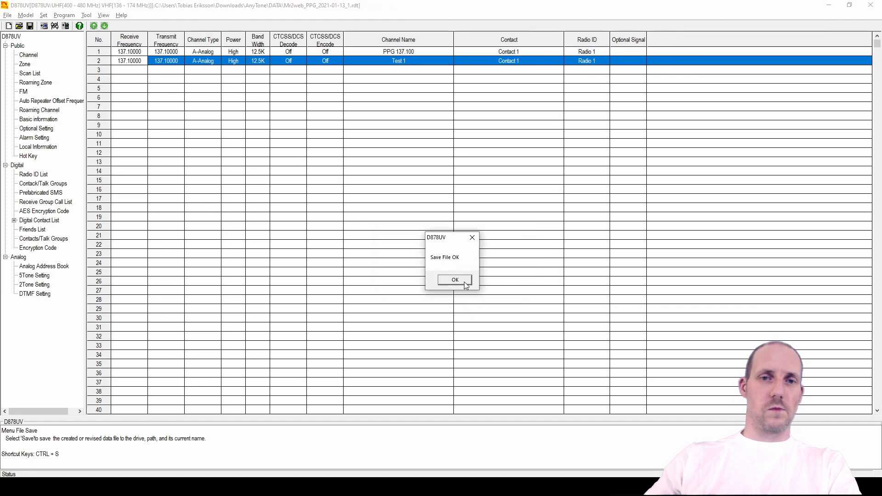
click(464, 282)
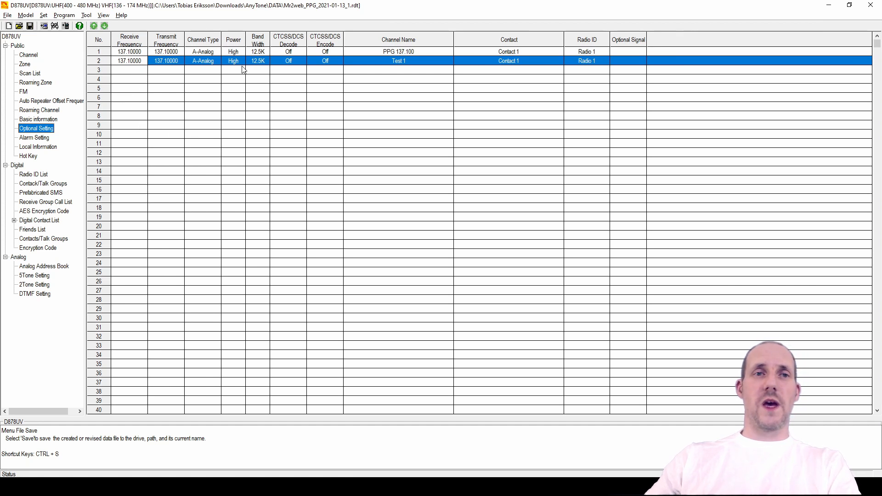
Step: Write the codeplug to the radio with only Other Data included, leaving out the Digital Contact List
click(66, 26)
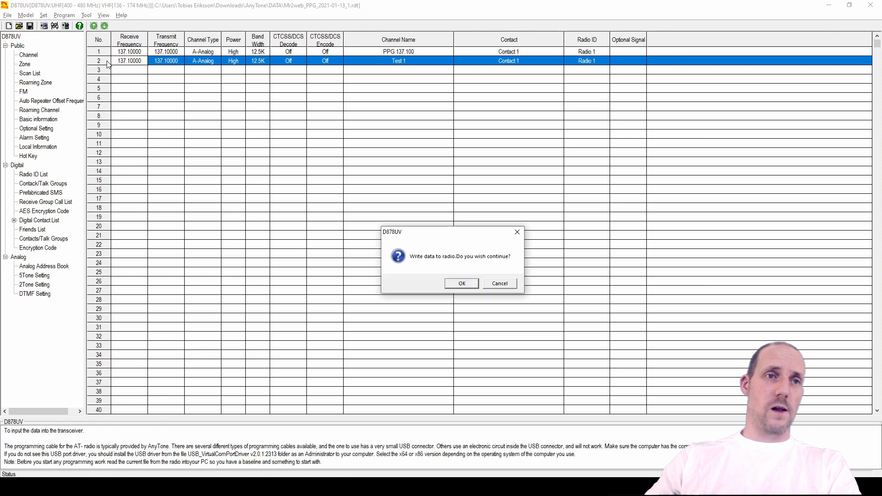
click(462, 285)
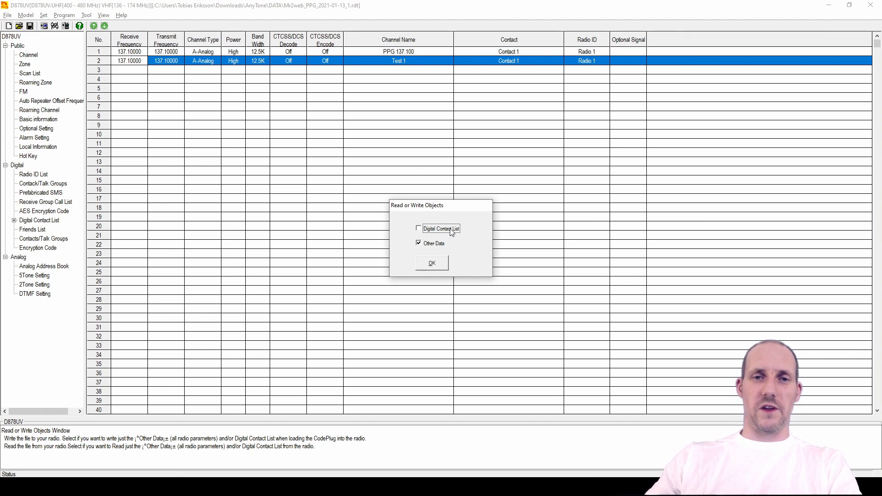
click(433, 265)
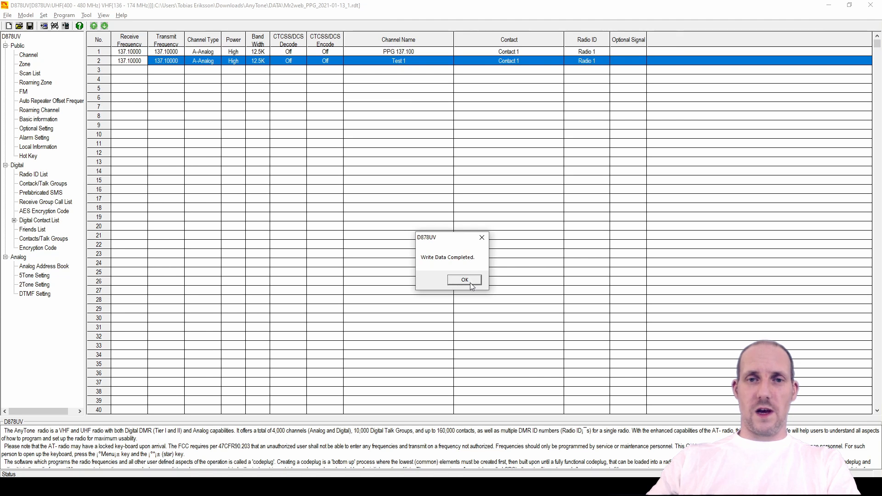
click(464, 280)
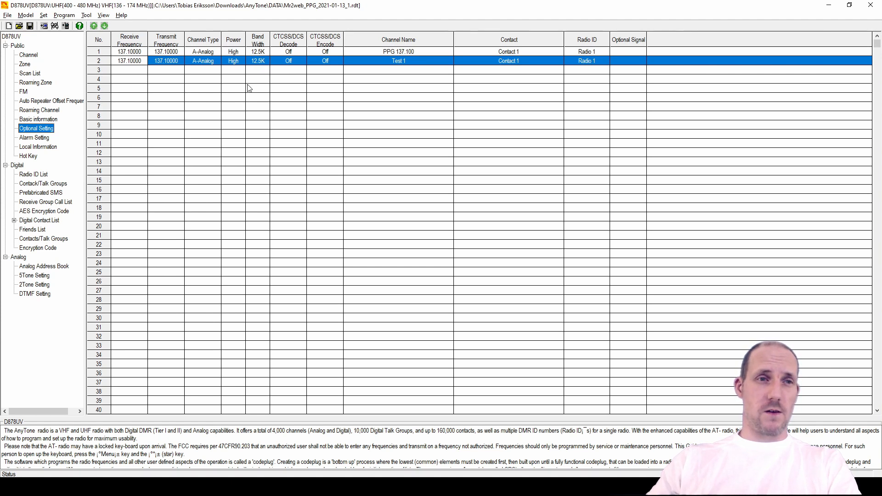
Step: Delete the Test 1 channel from row 2 of the channel list
click(104, 61)
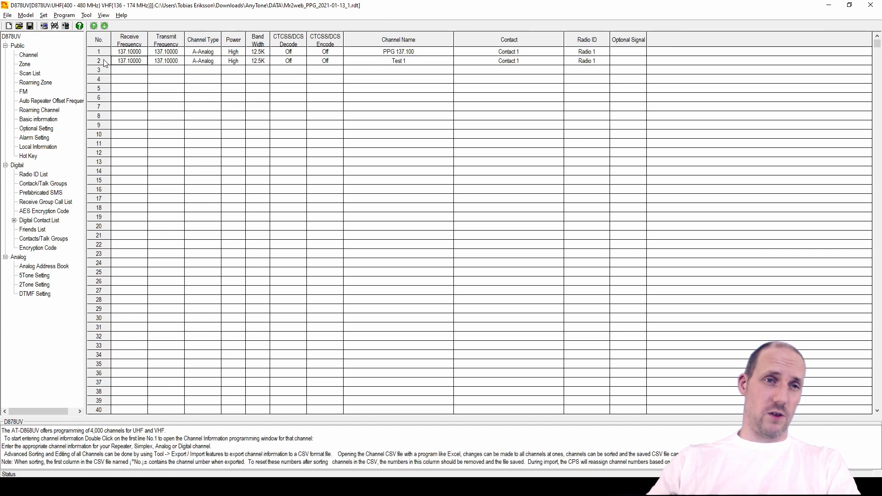
right_click(105, 61)
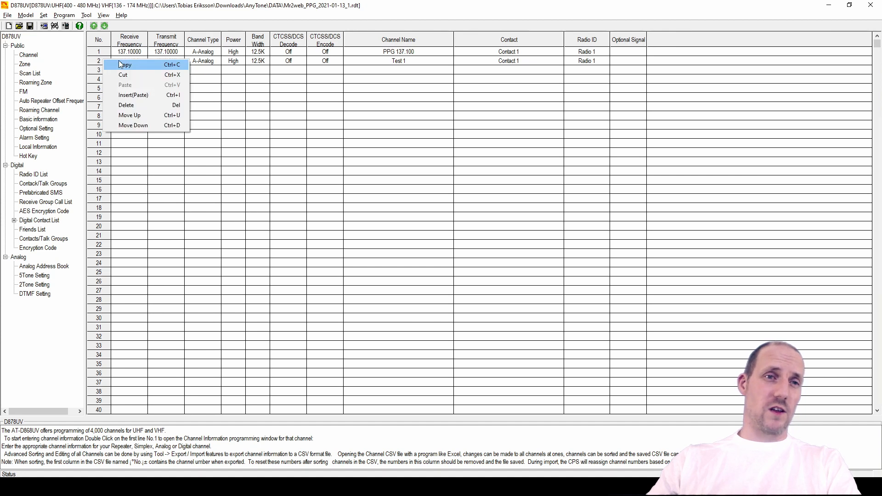
click(95, 62)
right_click(95, 61)
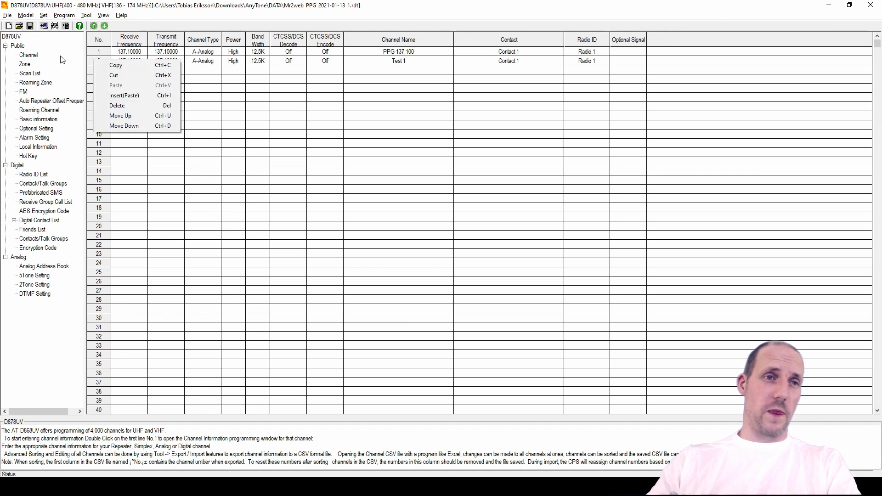
click(35, 56)
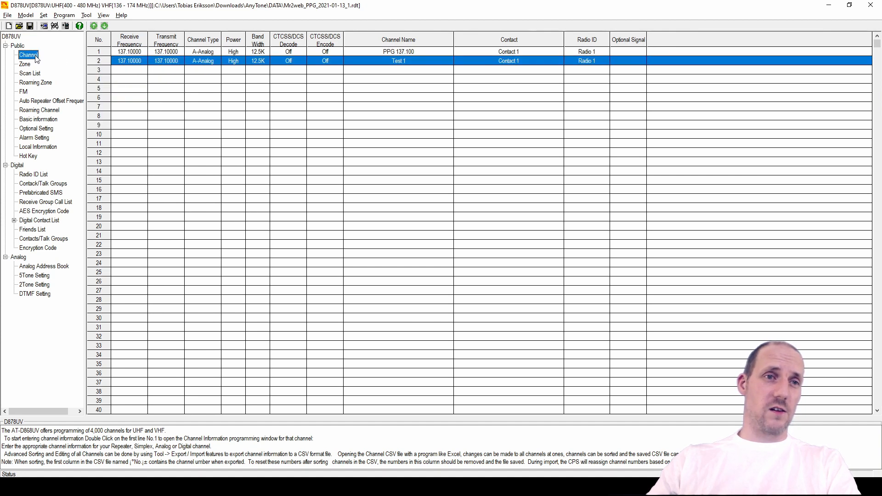
right_click(105, 63)
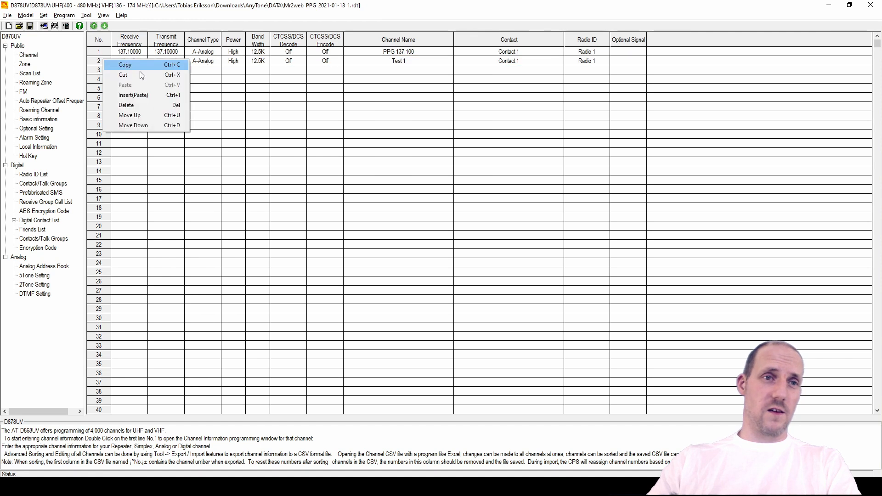
click(153, 107)
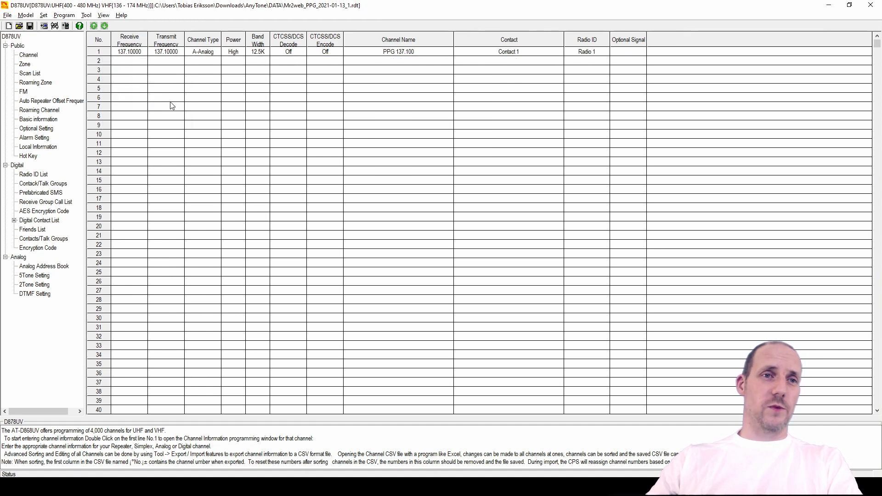
Step: Check the zone list and the scan list for remaining Test 1 members, and return to the channel list
click(30, 65)
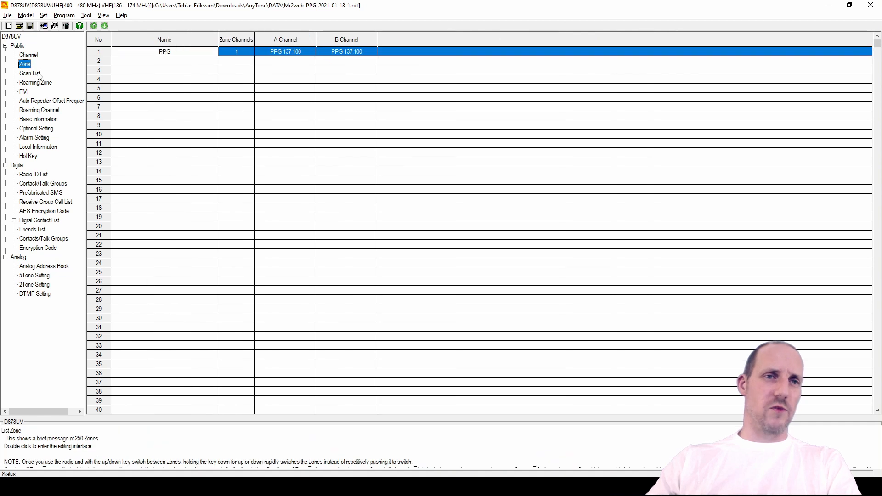
click(36, 75)
click(25, 65)
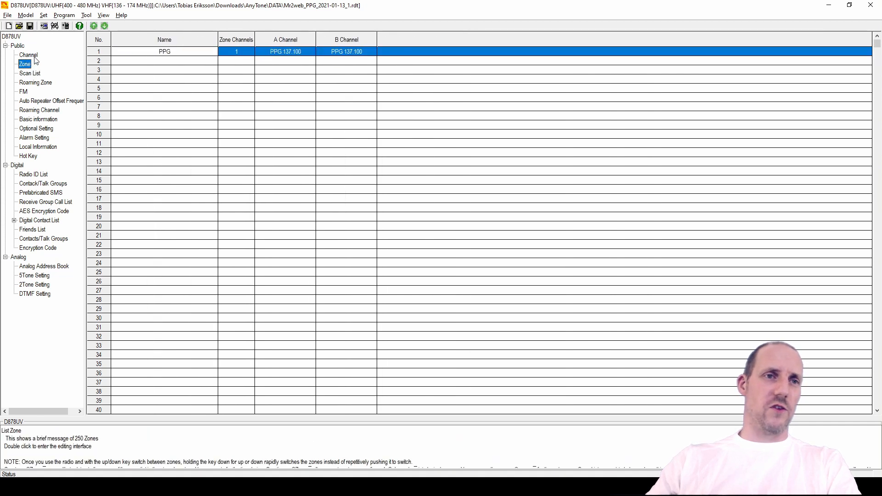
click(28, 55)
Step: Save the codeplug without the Test 1 channel, overwriting Mr2web_PPG_2021-01-13_1.rdt
click(30, 26)
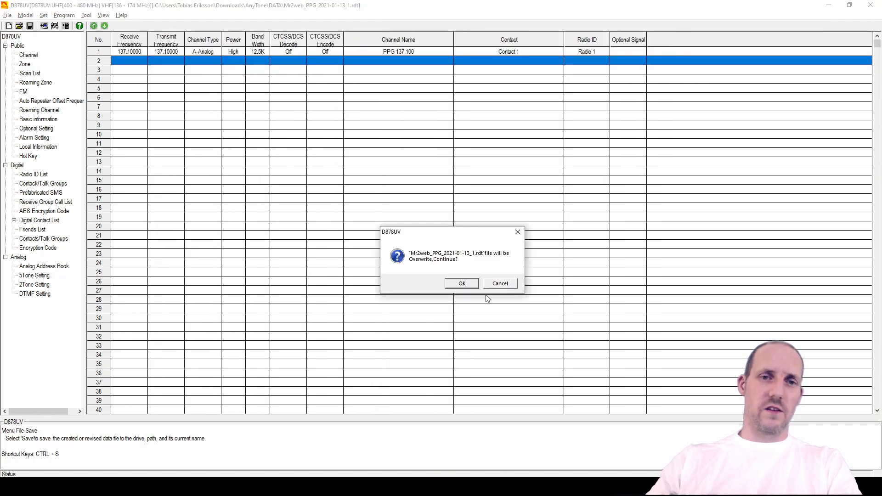
click(464, 283)
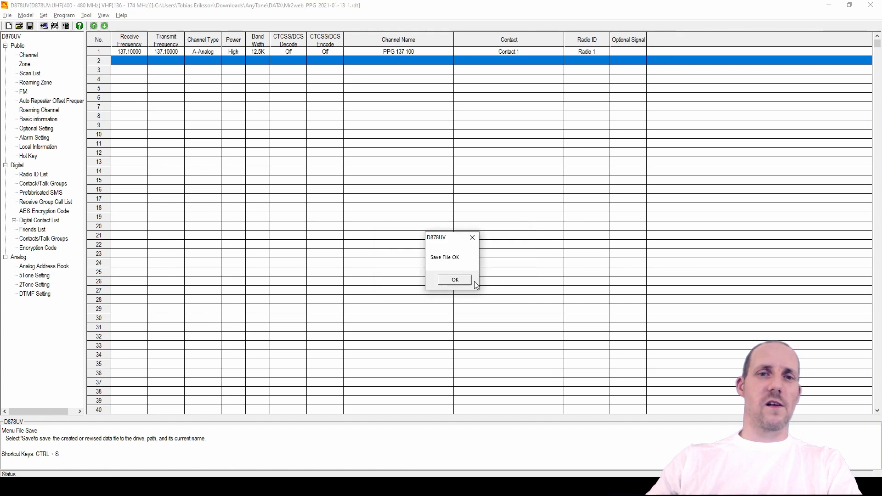
click(465, 280)
Step: Write the codeplug without the Test 1 channel to the radio, including only Other Data
click(65, 26)
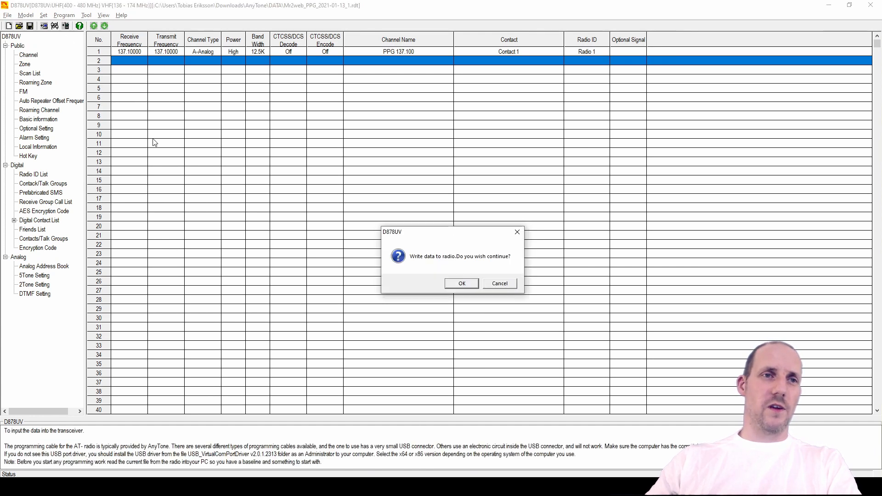
click(466, 284)
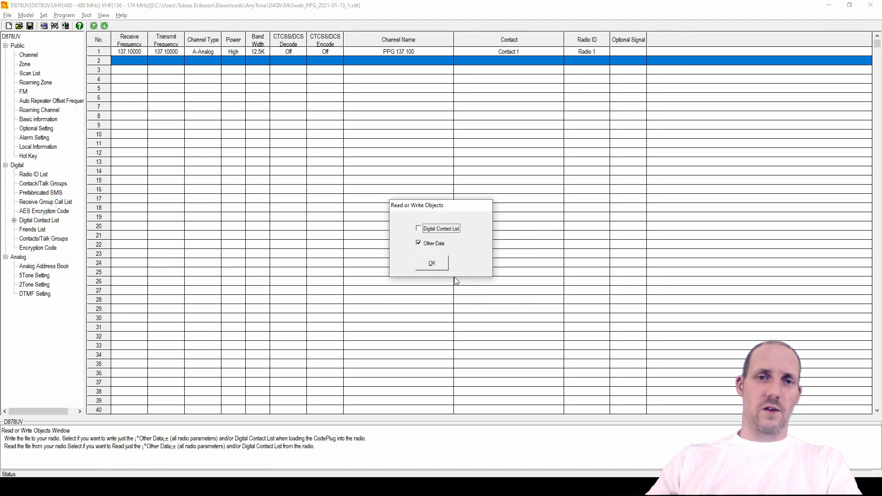
click(437, 261)
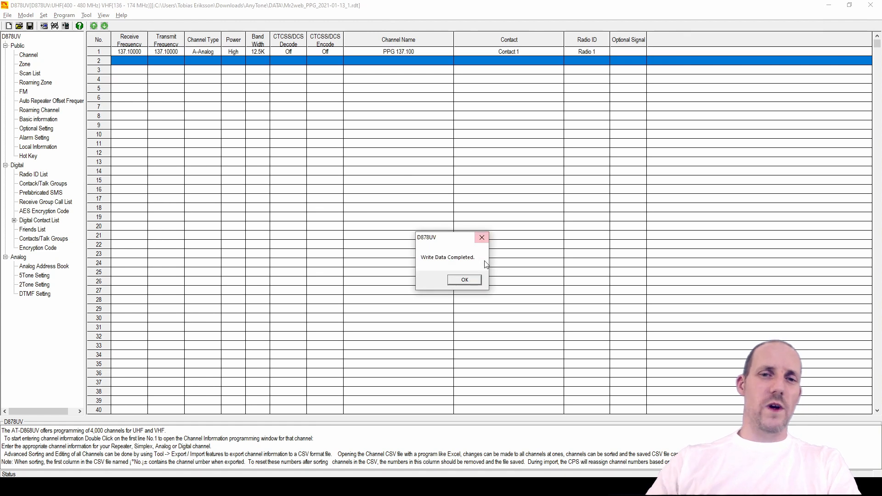
click(464, 280)
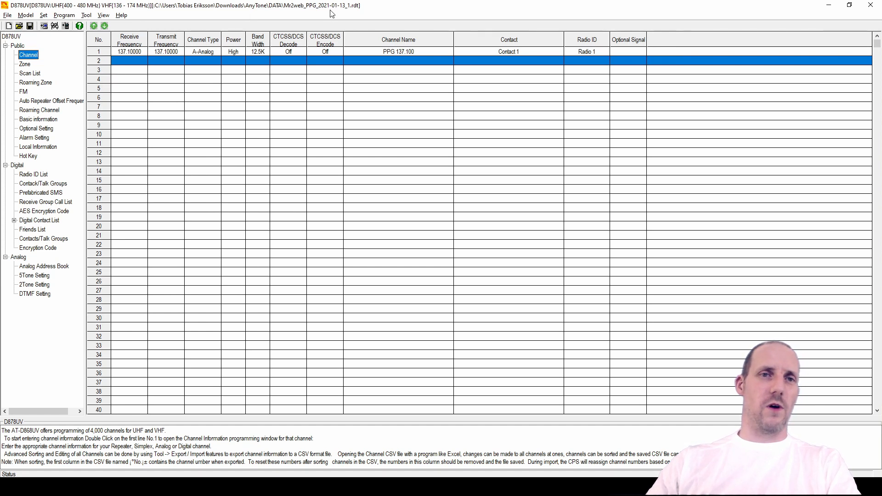
click(372, 78)
click(360, 61)
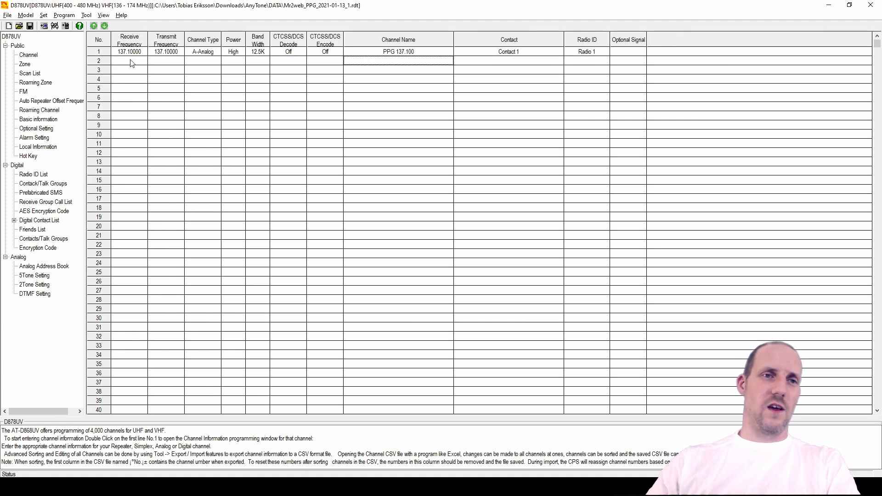